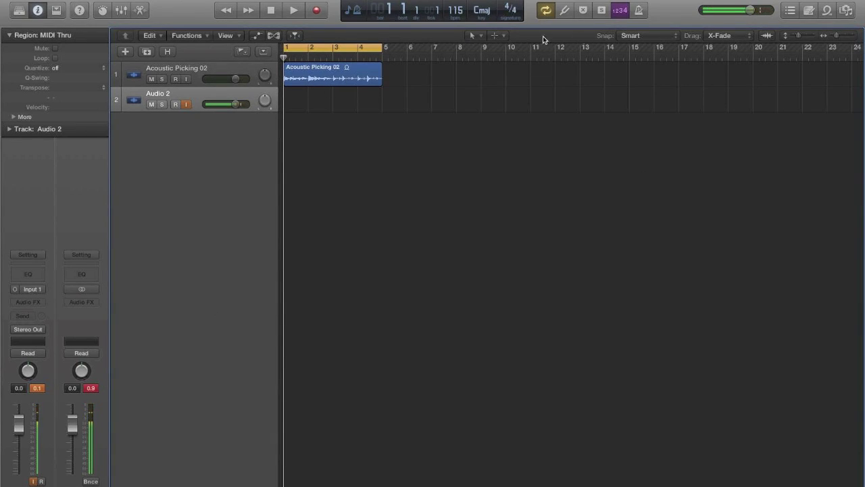
# - Assign the Fade Tool to Command-click and the Zoom Tool to left-click
pyautogui.click(480, 35)
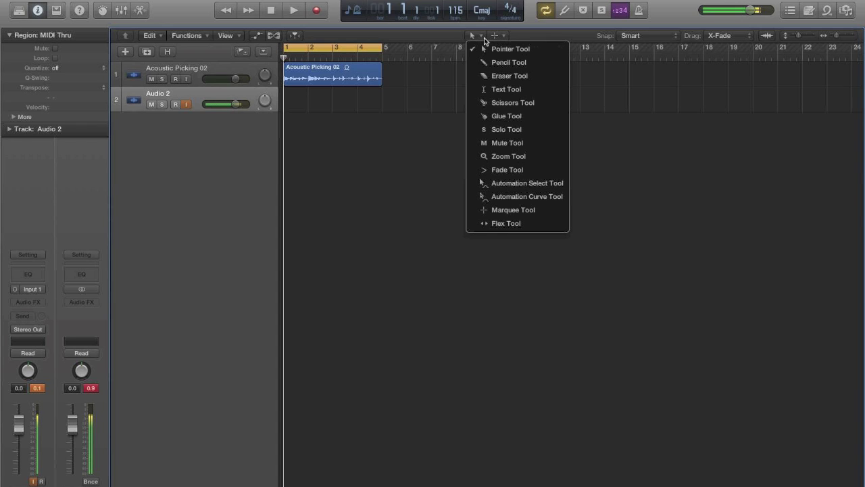
pyautogui.click(519, 37)
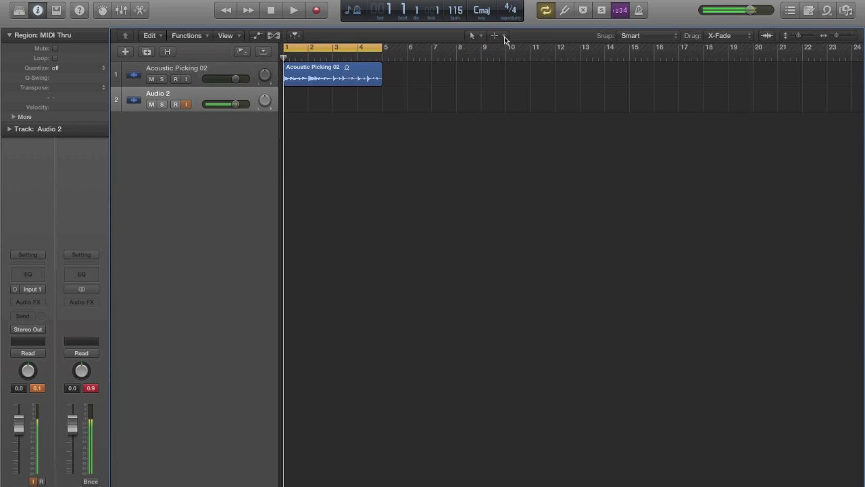
pyautogui.click(505, 38)
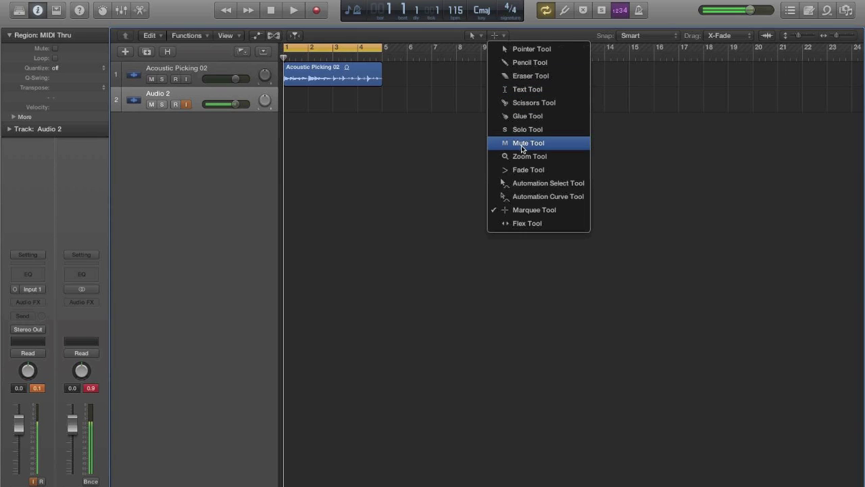
pyautogui.click(521, 170)
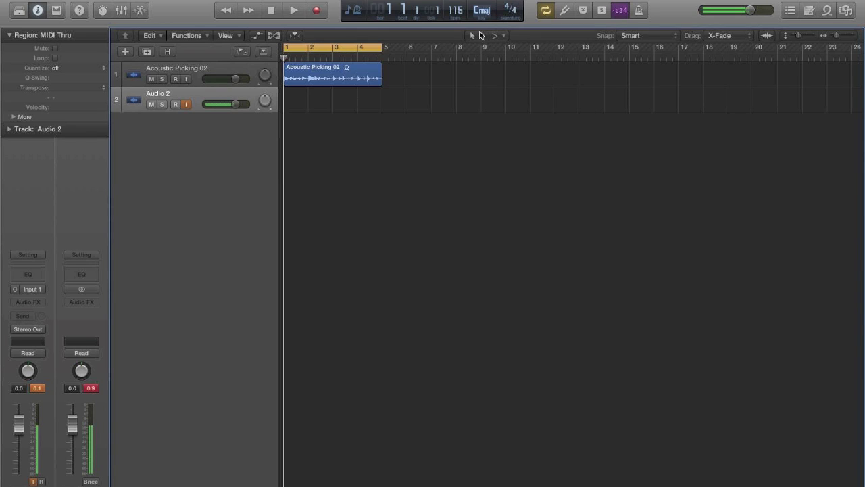
pyautogui.click(482, 37)
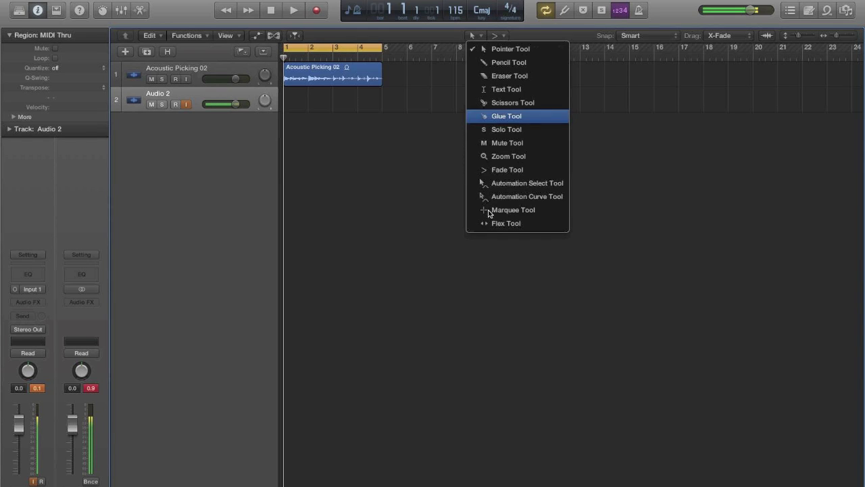
pyautogui.click(507, 157)
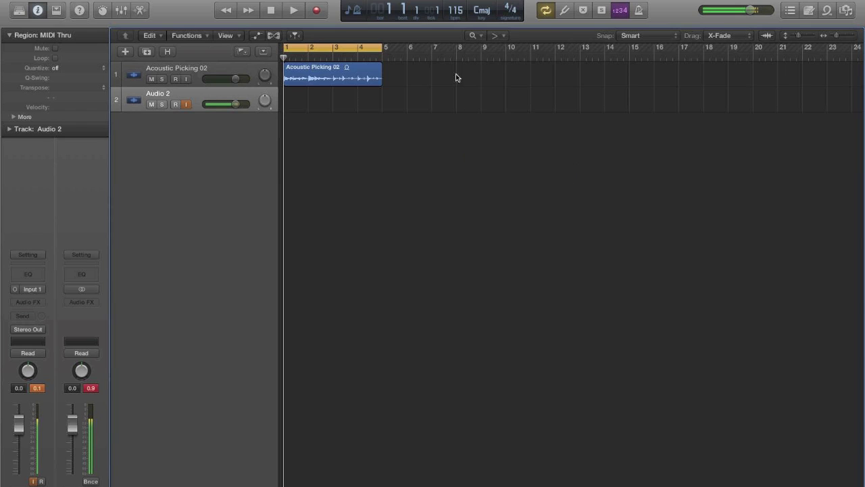
# - Zoom in on the Acoustic Picking 02 region with the Zoom Tool
pyautogui.moveTo(344, 93); pyautogui.dragTo(310, 97)
pyautogui.click(310, 97)
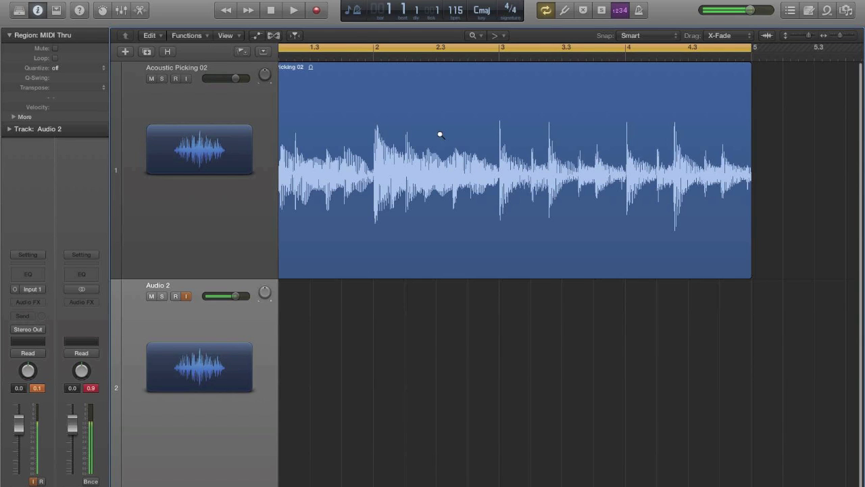
pyautogui.hscroll(-3, 440, 134)
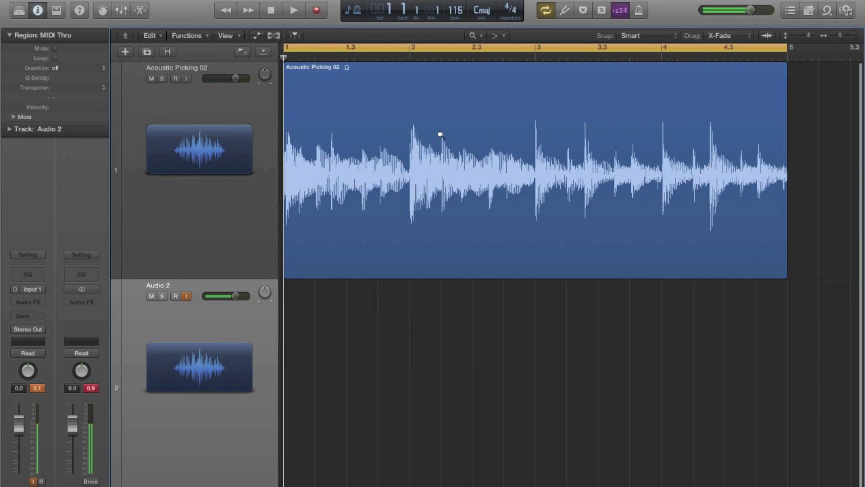
# - Zoom back out to the whole arrangement and make the Pointer Tool the left-click tool again
pyautogui.keyDown('ctrl'); pyautogui.keyDown('alt'); pyautogui.click(468, 198); pyautogui.keyUp('alt'); pyautogui.keyUp('ctrl')
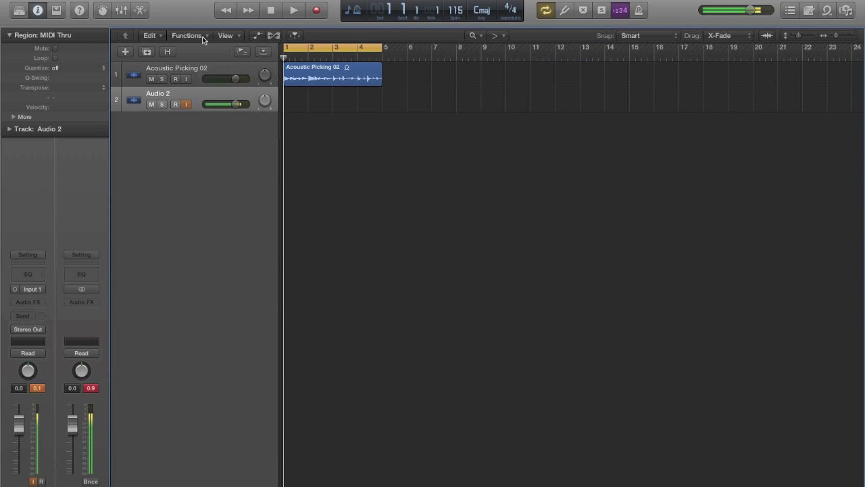
pyautogui.click(482, 38)
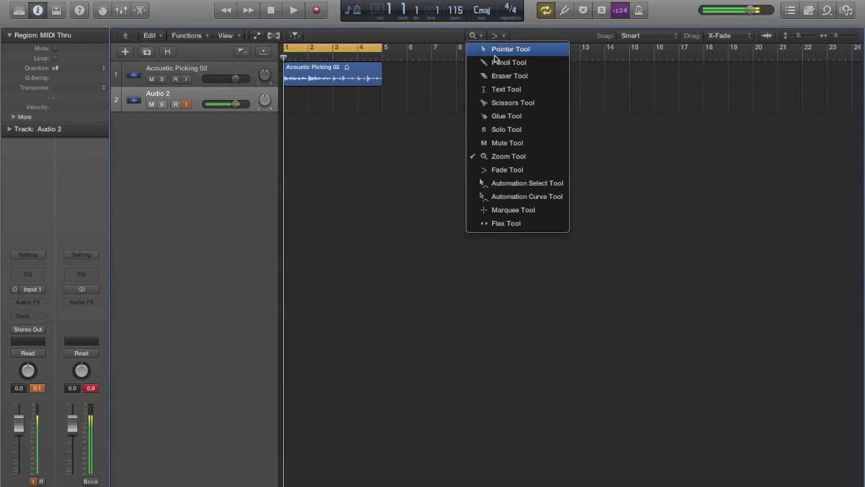
pyautogui.click(495, 50)
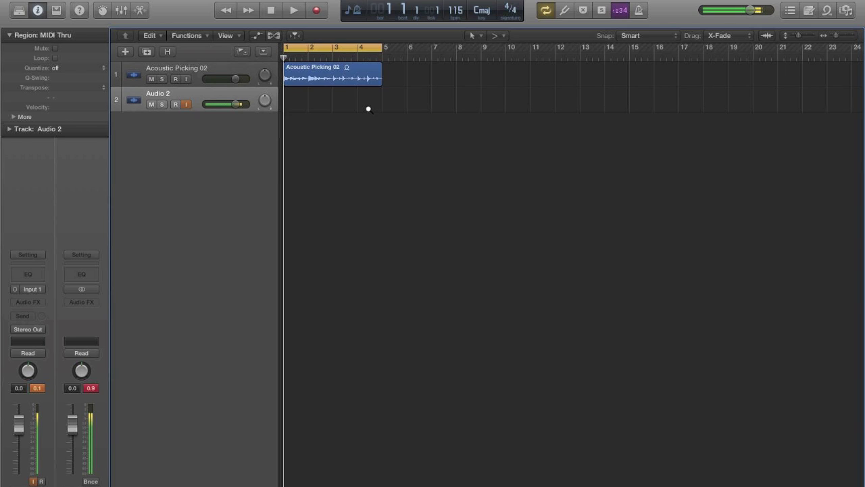
# - Enlarge the track rows three steps with Command-Down Arrow
pyautogui.press('cmd+Down')
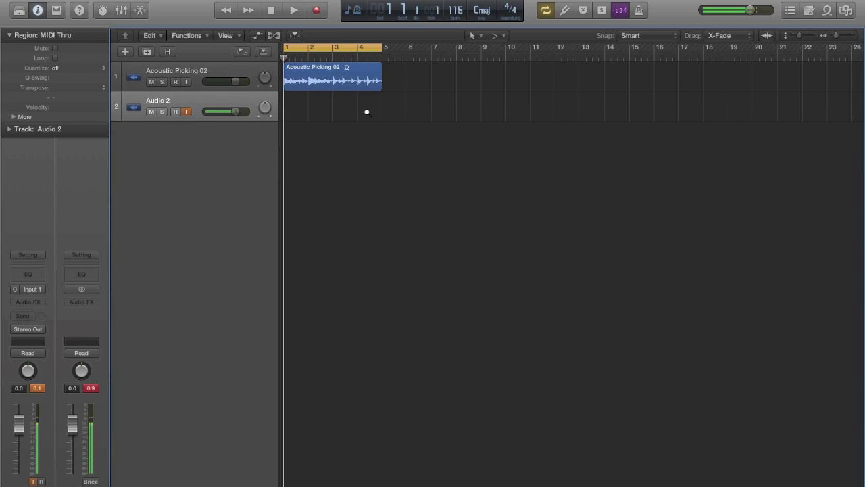
pyautogui.press('super+Down')
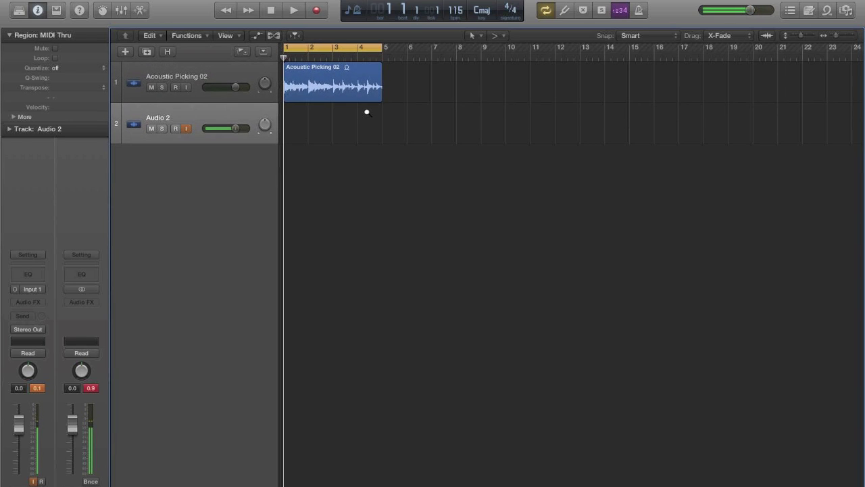
pyautogui.press('super+Down')
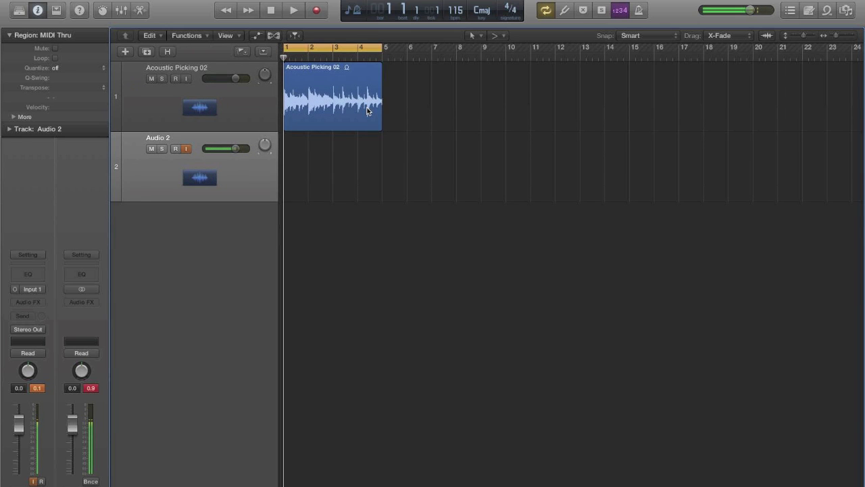
# - Zoom out horizontally, reposition the view, and move the playhead to bar 3
pyautogui.press('super+Left')
pyautogui.press('super+Left')
pyautogui.press('super+Left')
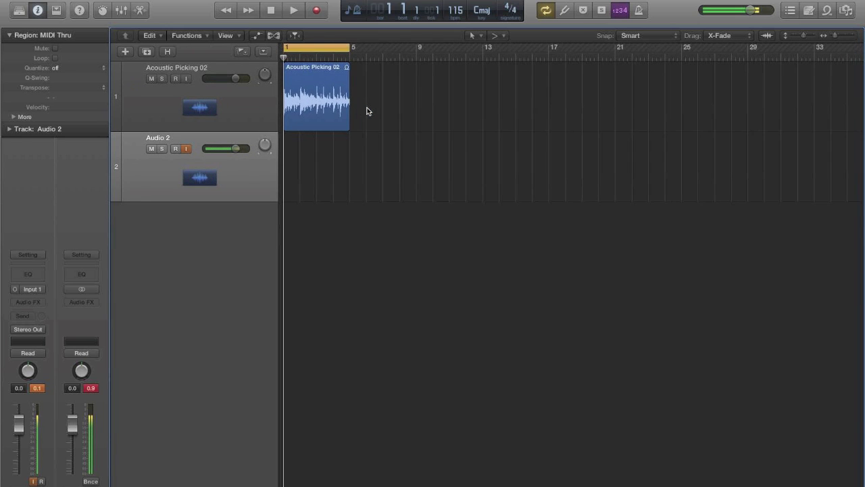
pyautogui.hscroll(2, 368, 111)
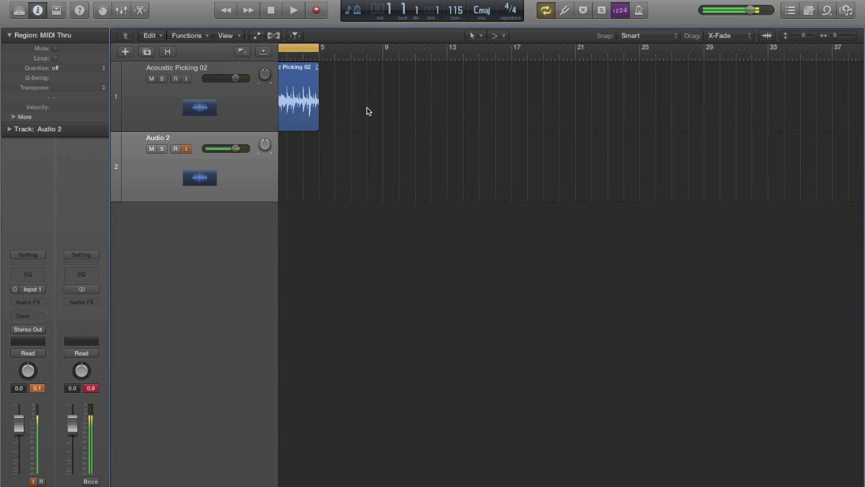
pyautogui.scroll(3, 367, 112)
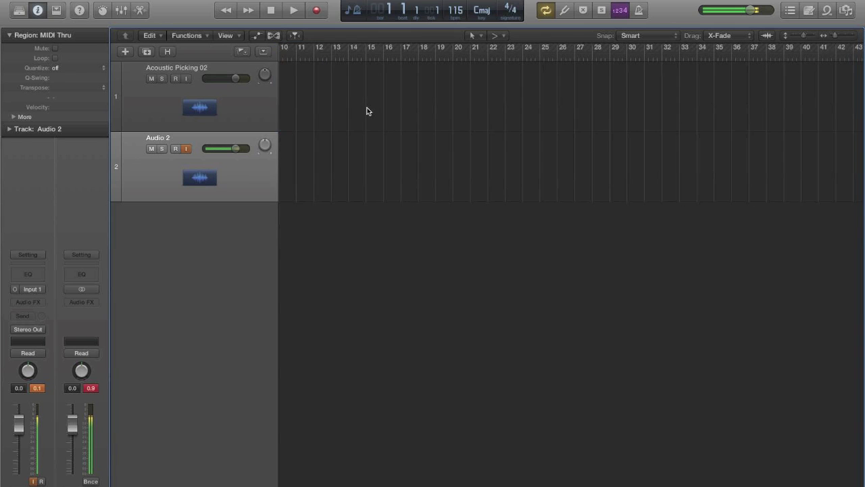
pyautogui.hscroll(-2, 367, 112)
pyautogui.hscroll(-3, 370, 111)
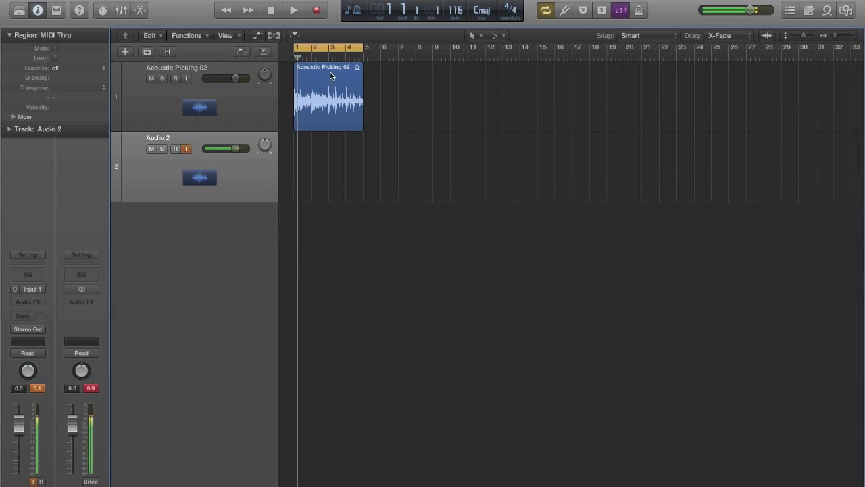
pyautogui.hscroll(-2, 300, 63)
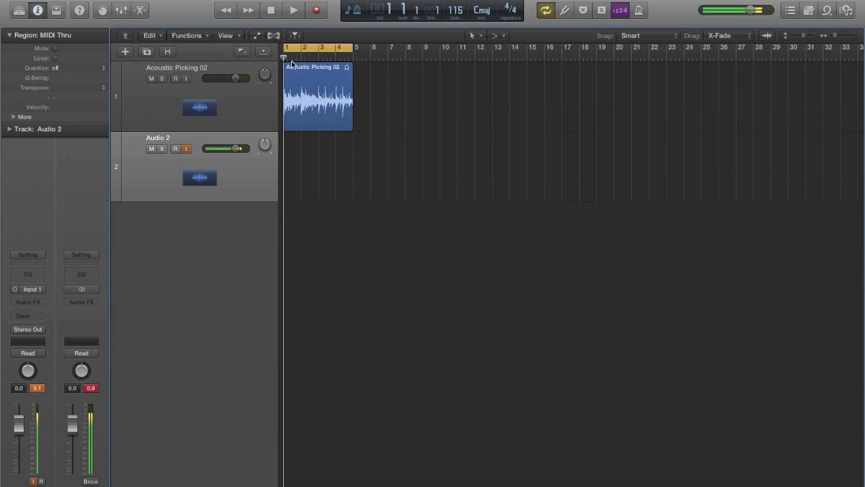
pyautogui.moveTo(284, 59); pyautogui.dragTo(318, 60)
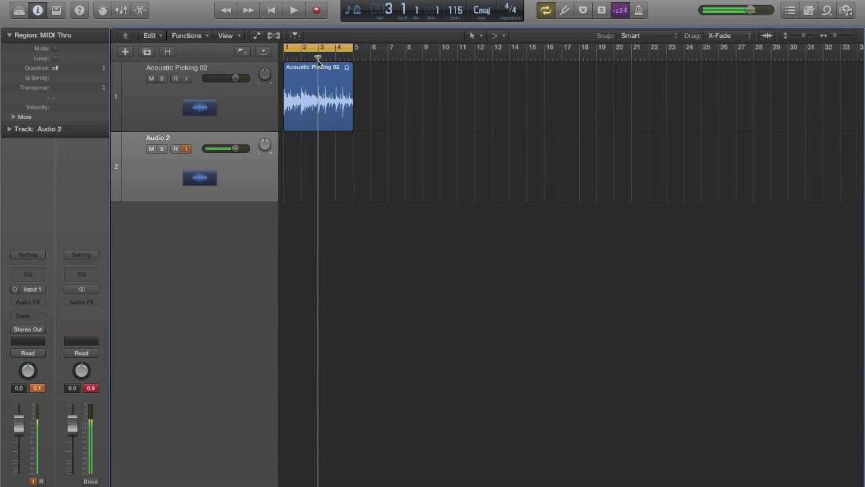
# - Enable Catch and zoom in horizontally around the playhead at bar 3
pyautogui.press('super+l')
pyautogui.press('super+Left')
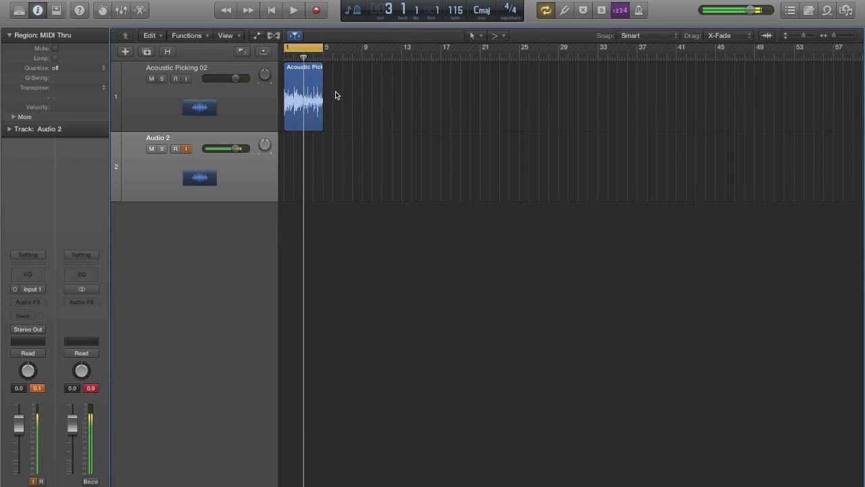
pyautogui.press('super+Right')
pyautogui.press('super+Right')
pyautogui.press('super+Right')
pyautogui.press('super+Right')
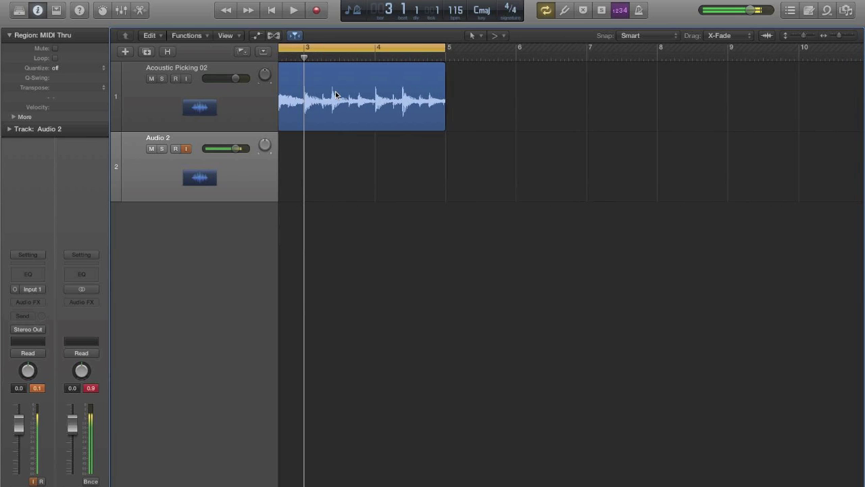
pyautogui.press('super+Right')
pyautogui.press('super+Right')
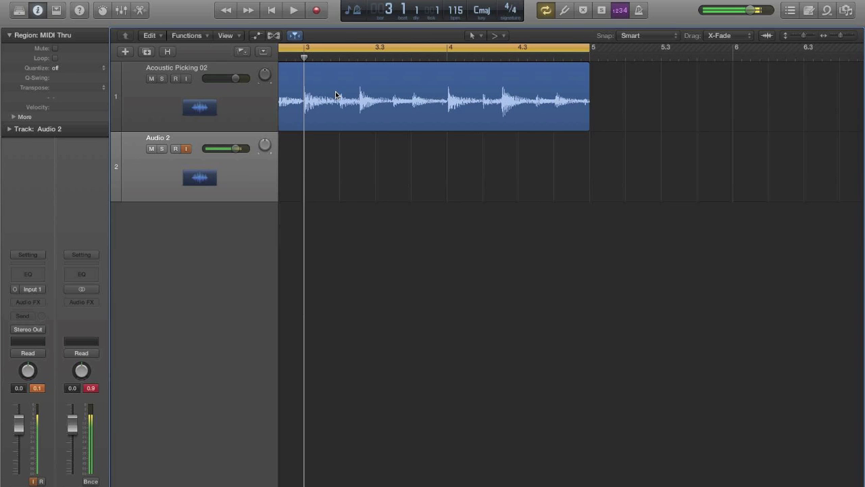
pyautogui.press('super+Right')
pyautogui.press('super+Right')
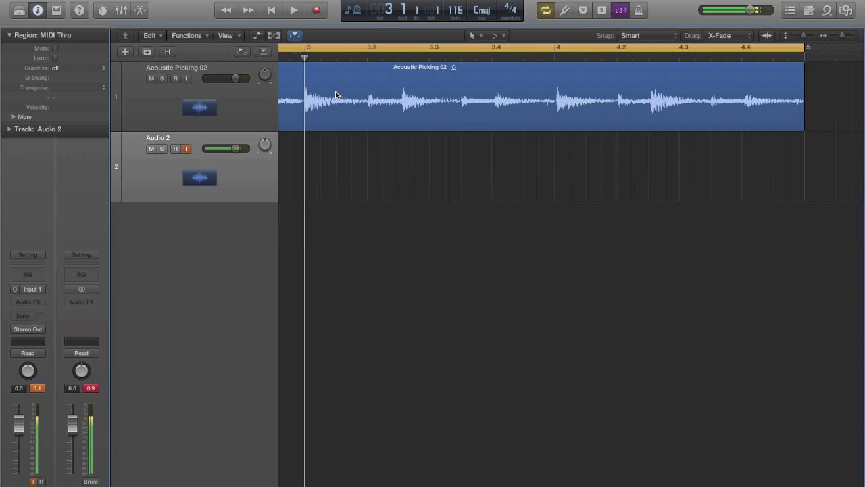
pyautogui.press('super+Right')
pyautogui.press('super+Right')
pyautogui.press('super+Right')
pyautogui.press('super+Right')
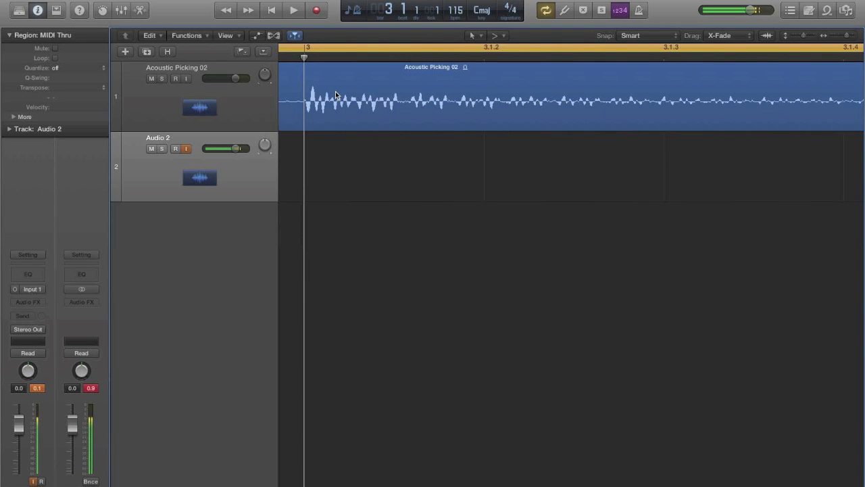
# - Zoom back out until the region's end at bar 5 shows, leaving Snap on Smart
pyautogui.press('super+Left')
pyautogui.press('super+Left')
pyautogui.press('super+Left')
pyautogui.press('super+Left')
pyautogui.press('super+Left')
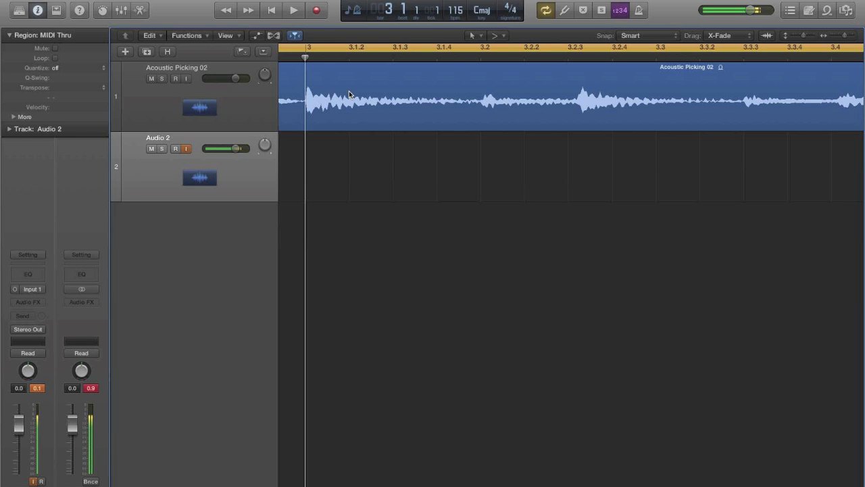
pyautogui.press('super+Left')
pyautogui.press('super+Left')
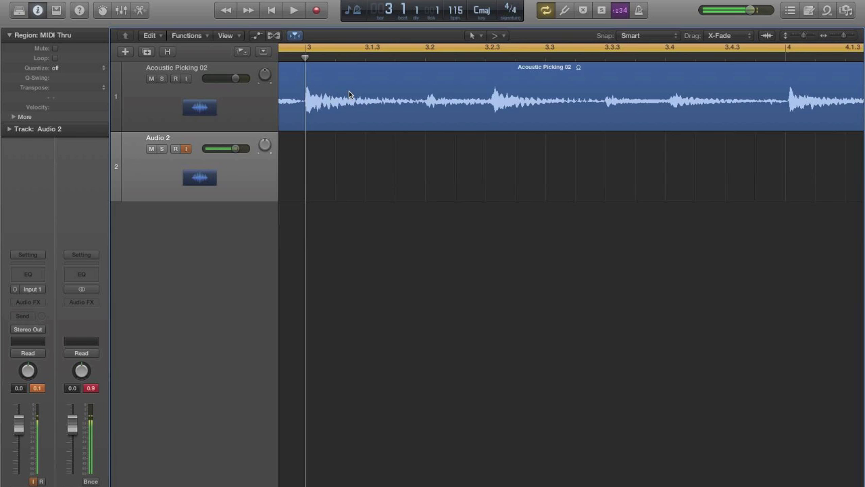
pyautogui.press('super+Left')
pyautogui.press('super+Left')
pyautogui.press('super+Left')
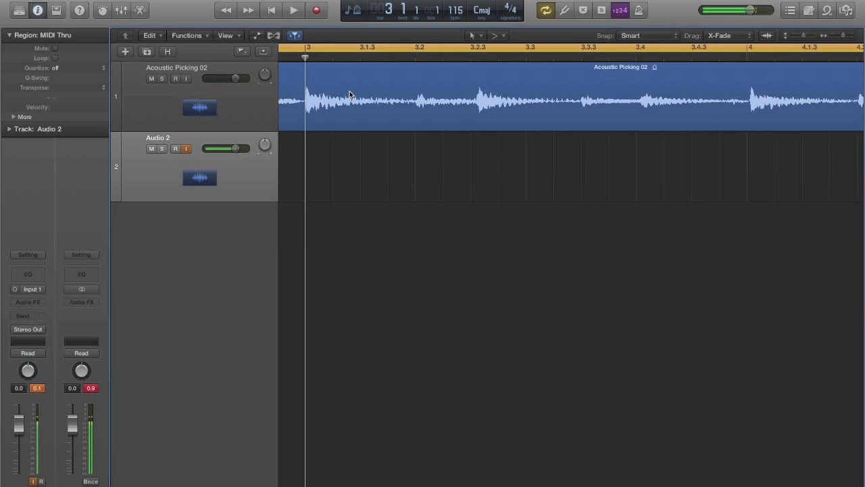
pyautogui.press('super+Left')
pyautogui.press('super+Left')
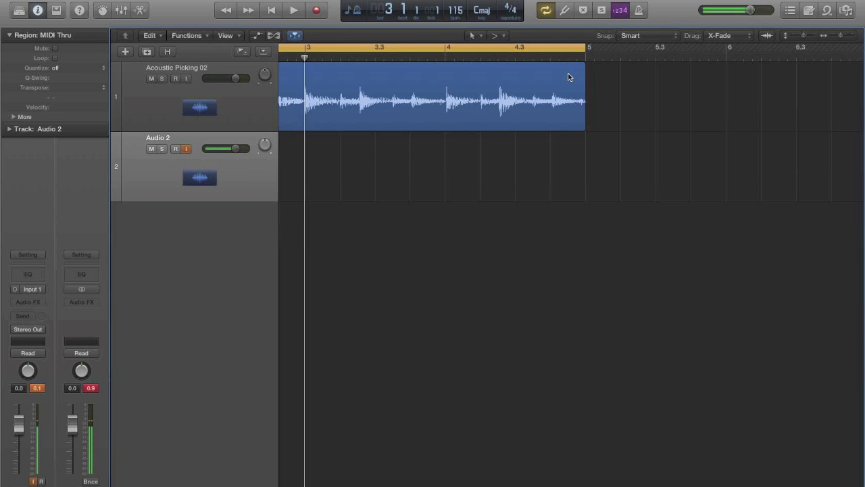
pyautogui.click(662, 38)
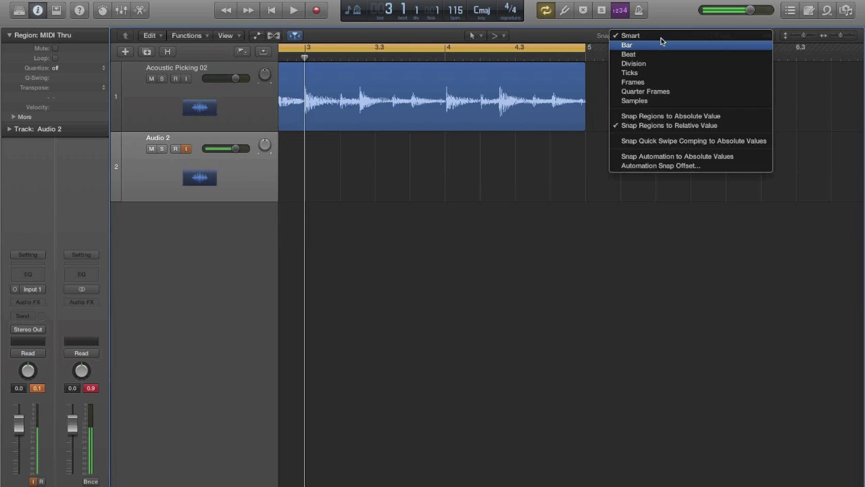
pyautogui.click(489, 87)
# - Move Acoustic Picking 02 to start at bar 1 and set the track volume to 0.0 dB
pyautogui.click(420, 86)
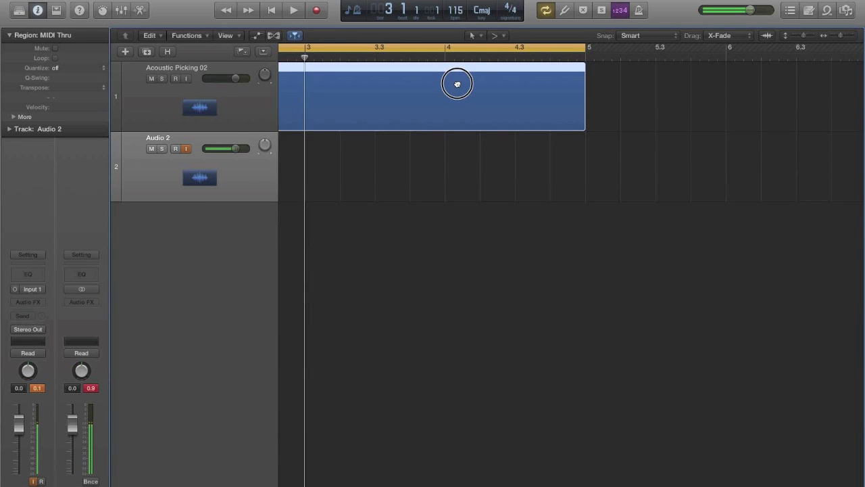
pyautogui.moveTo(457, 84)
pyautogui.mouseDown()
pyautogui.moveTo(486, 84)
pyautogui.moveTo(430, 84)
pyautogui.moveTo(455, 86)
pyautogui.mouseUp()
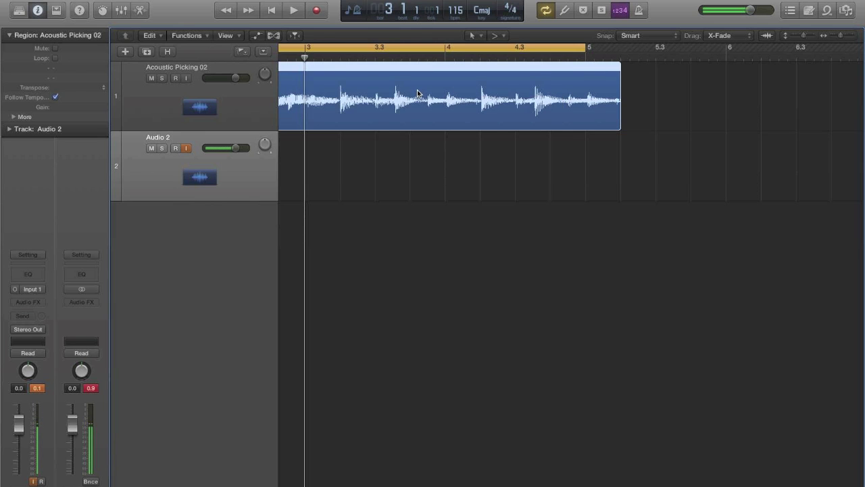
pyautogui.hscroll(-5, 418, 93)
pyautogui.hscroll(-3, 419, 93)
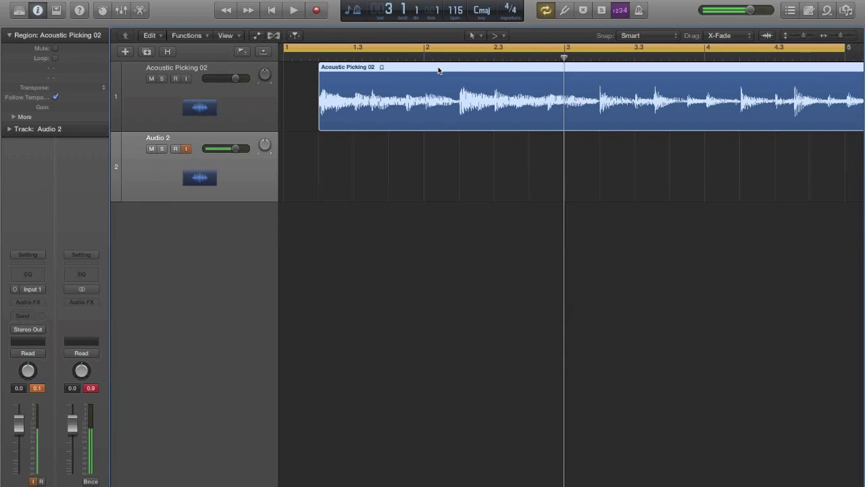
pyautogui.moveTo(438, 71); pyautogui.dragTo(396, 67)
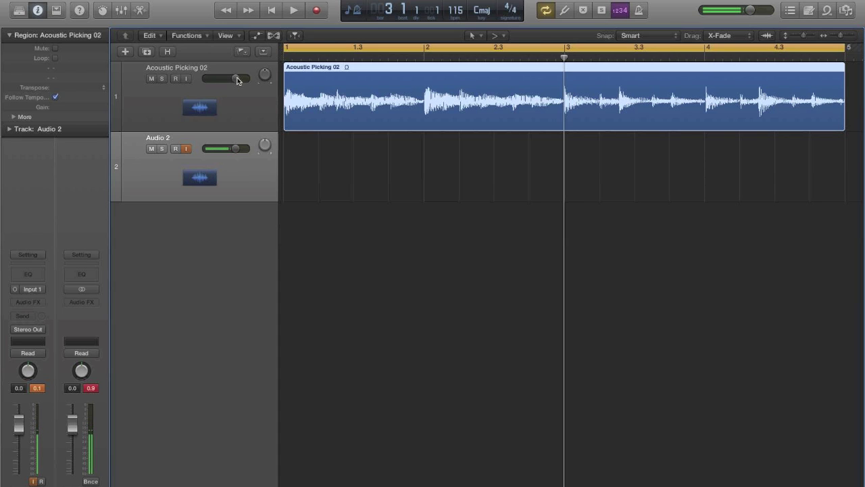
pyautogui.moveTo(239, 79); pyautogui.dragTo(223, 79)
# - Set Snap to Bar, drag the region to bar 2, then back to bar 1
pyautogui.click(649, 37)
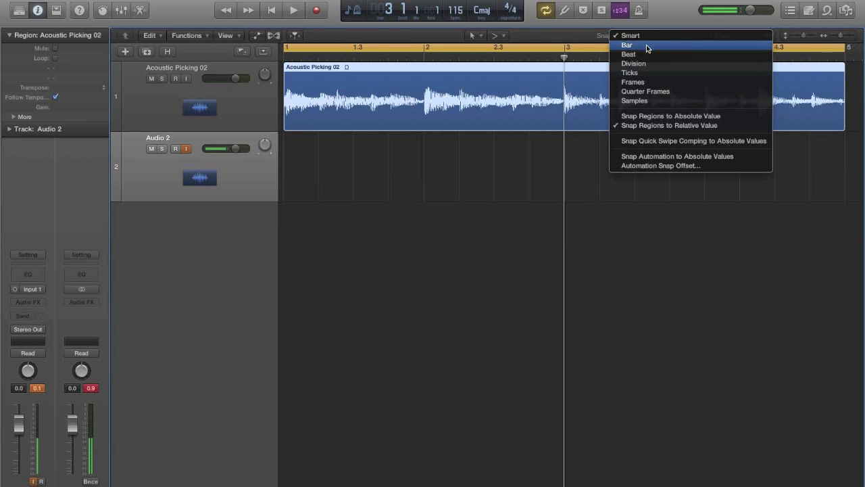
pyautogui.click(647, 45)
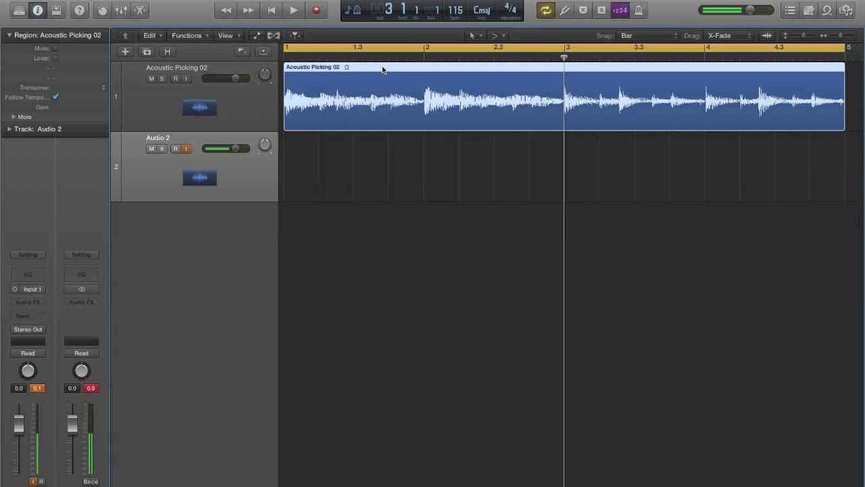
pyautogui.moveTo(363, 67); pyautogui.dragTo(517, 68)
pyautogui.click(521, 68)
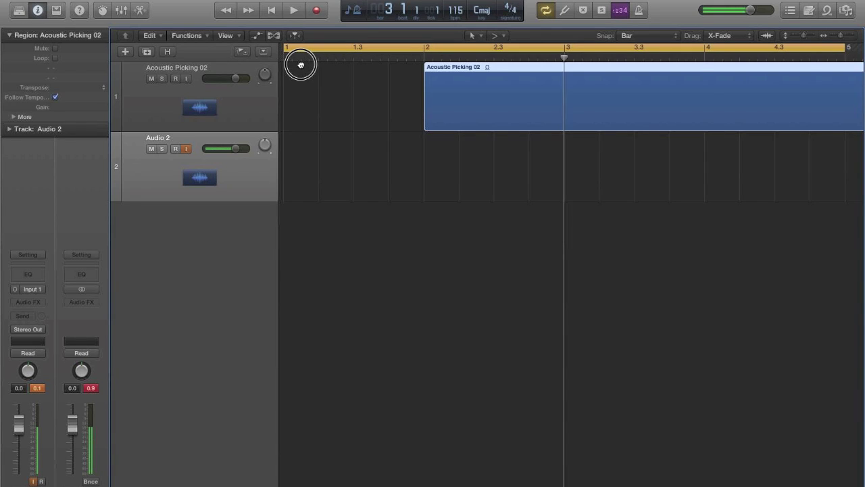
pyautogui.moveTo(300, 65); pyautogui.dragTo(329, 68)
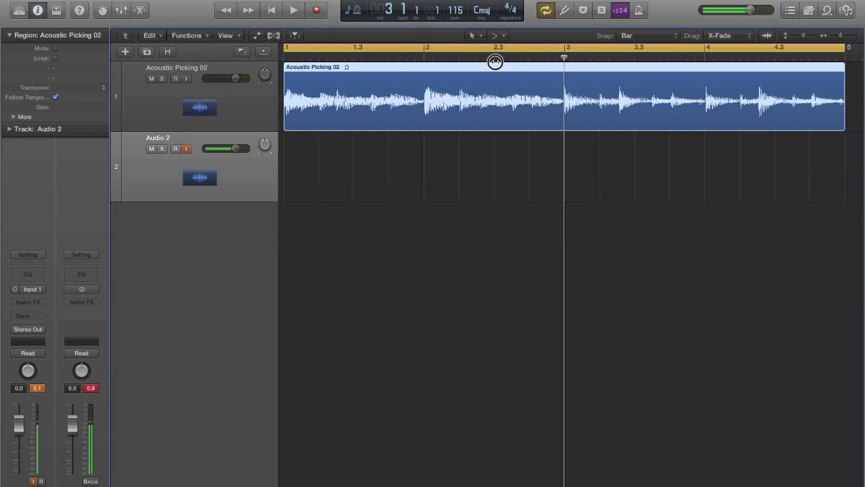
# - Split Acoustic Picking 02 at beat 2 of bar 2 into parts 02.1 and 02.2
pyautogui.moveTo(449, 58); pyautogui.dragTo(458, 56)
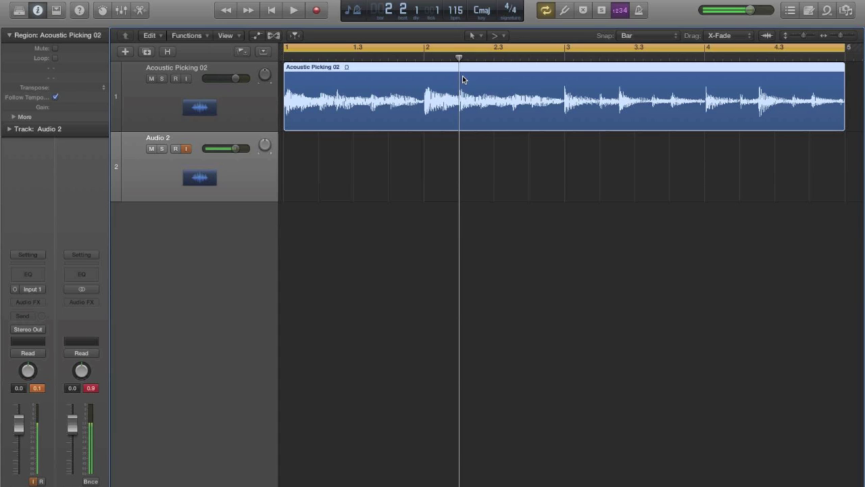
pyautogui.press('super+t')
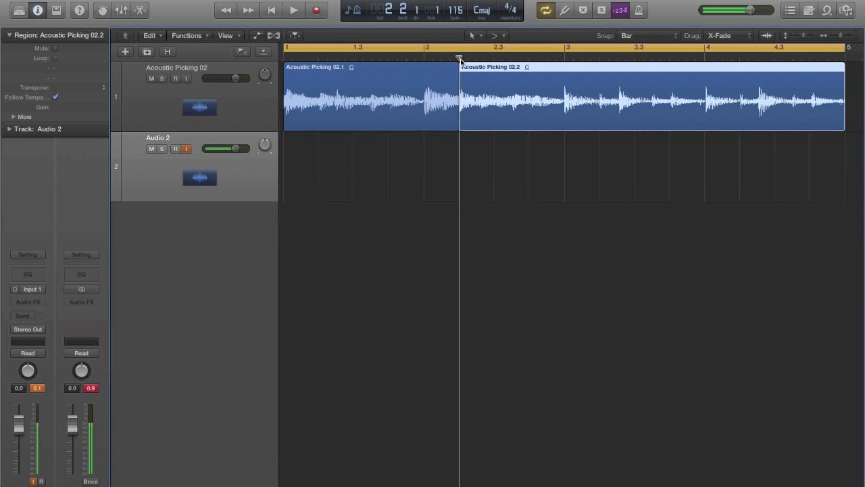
pyautogui.click(460, 59)
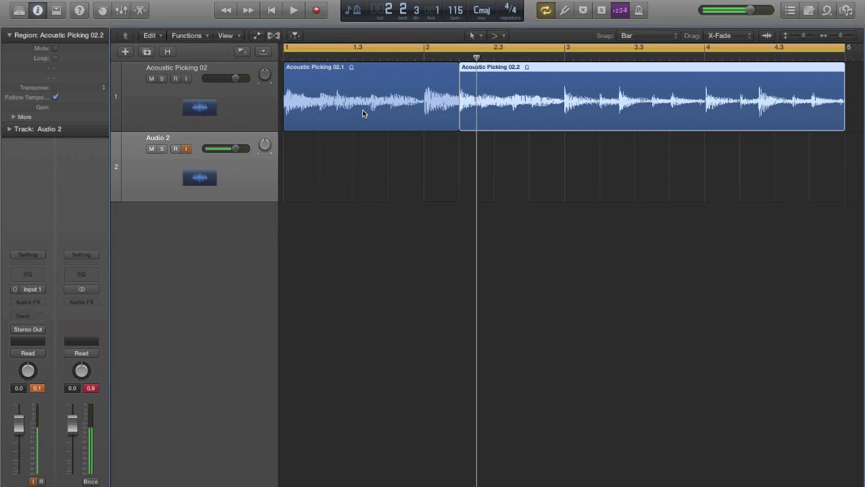
# - Select both parts and join them back into a single Acoustic Picking 02 region
pyautogui.keyDown('shift'); pyautogui.click(410, 80); pyautogui.keyUp('shift')
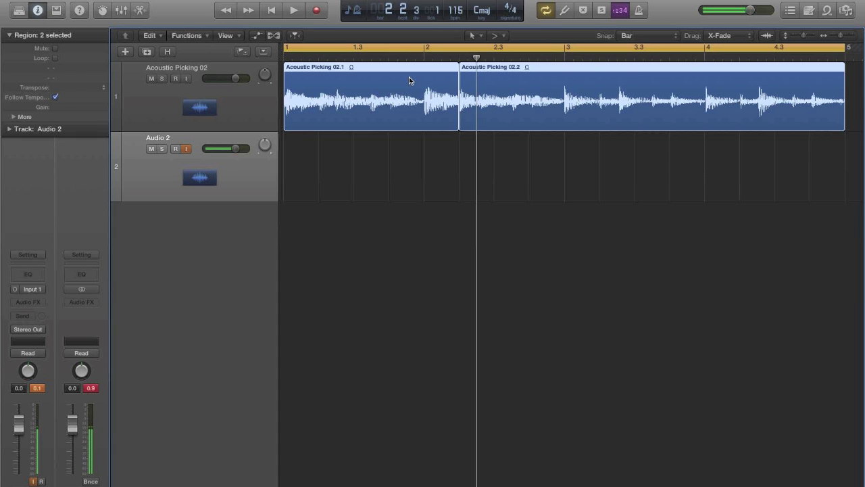
pyautogui.press('super+j')
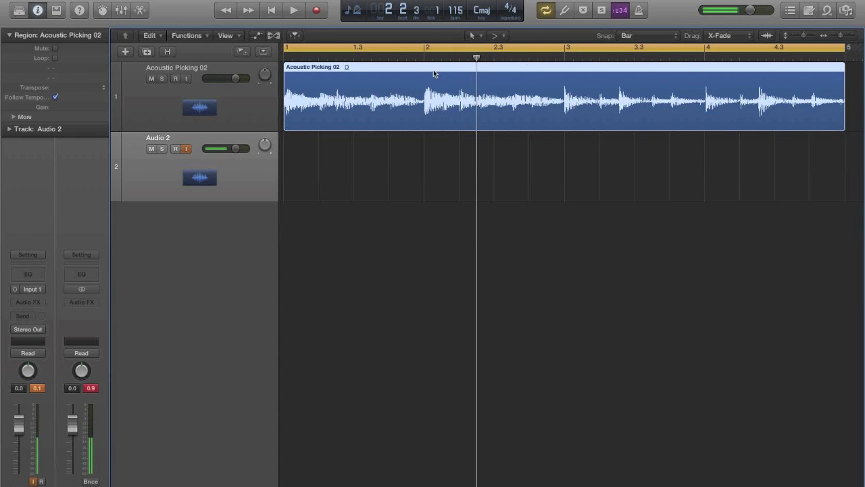
pyautogui.rightClick(440, 75)
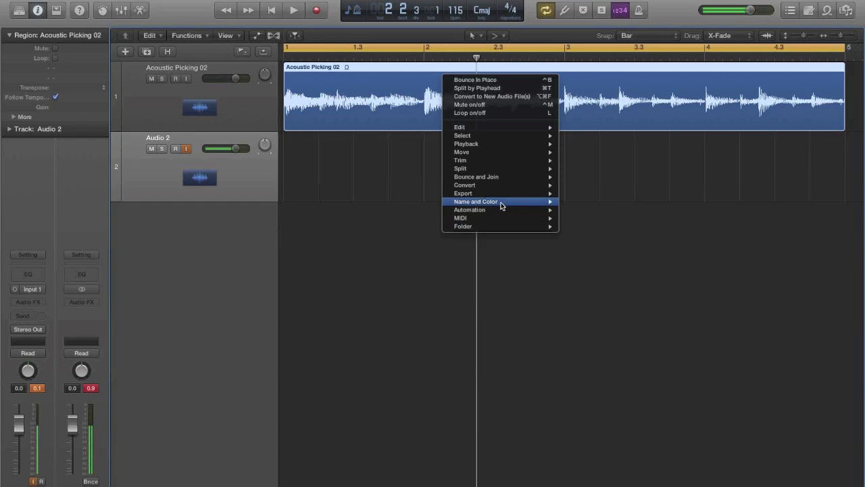
pyautogui.moveTo(502, 205)
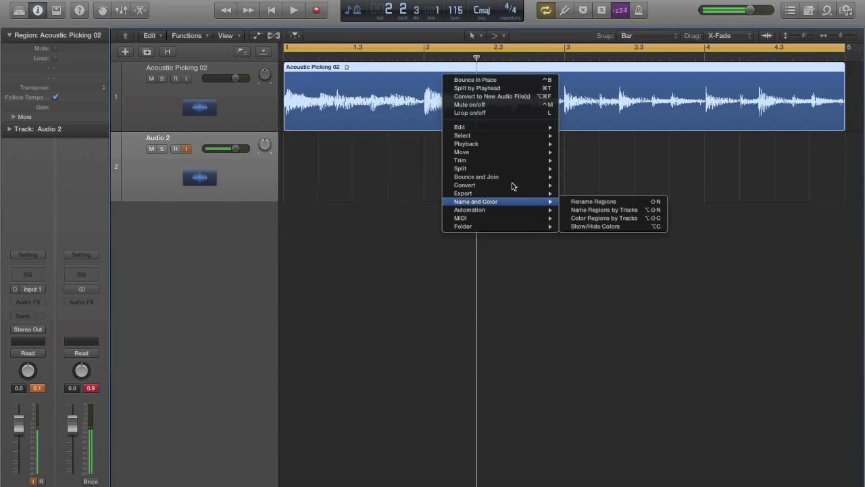
pyautogui.moveTo(512, 184)
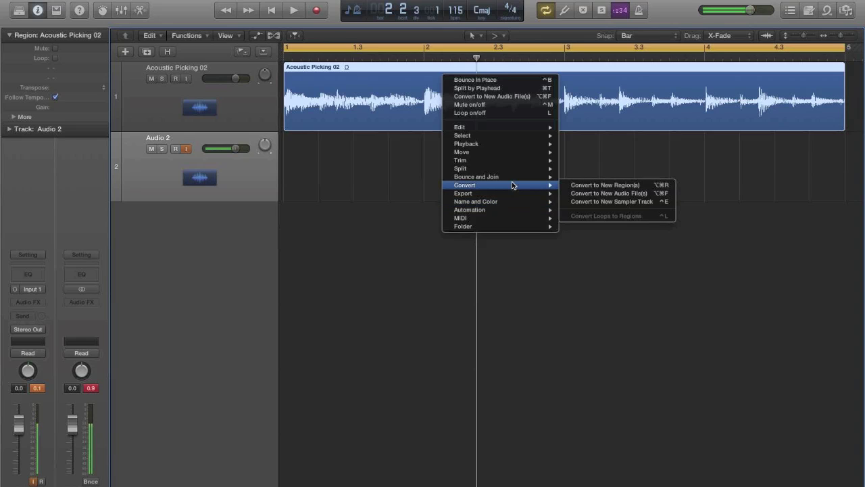
pyautogui.moveTo(521, 170)
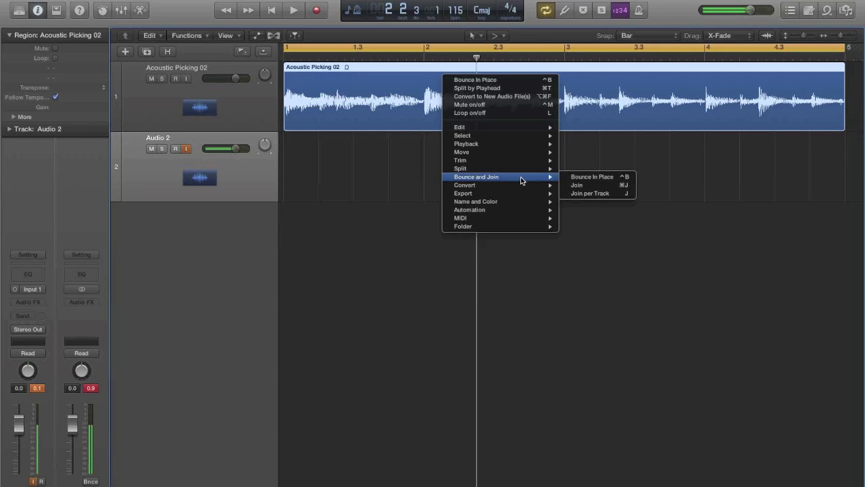
pyautogui.click(604, 185)
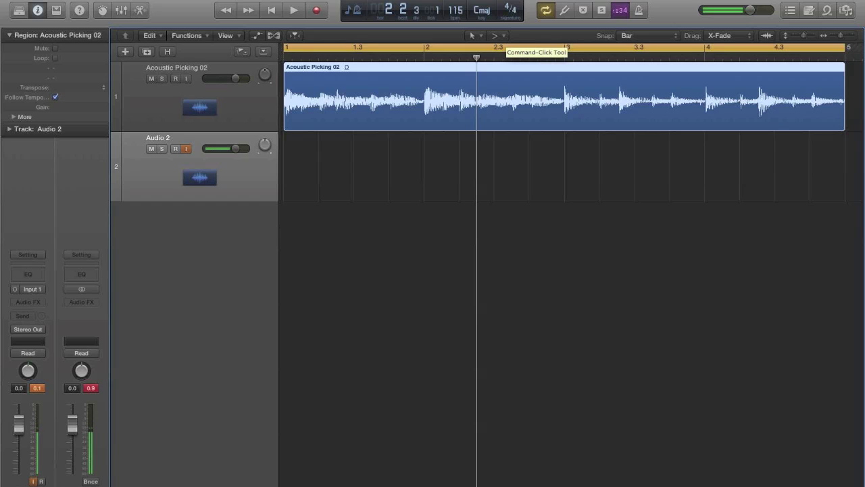
# - Enable Snap Edits to Zero Crossings from the Edit menu
pyautogui.click(80, 0)
pyautogui.moveTo(107, 0)
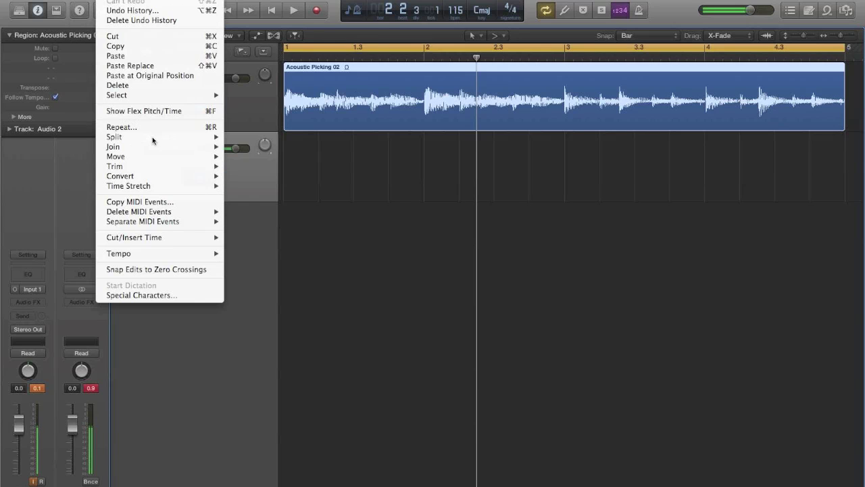
pyautogui.click(150, 269)
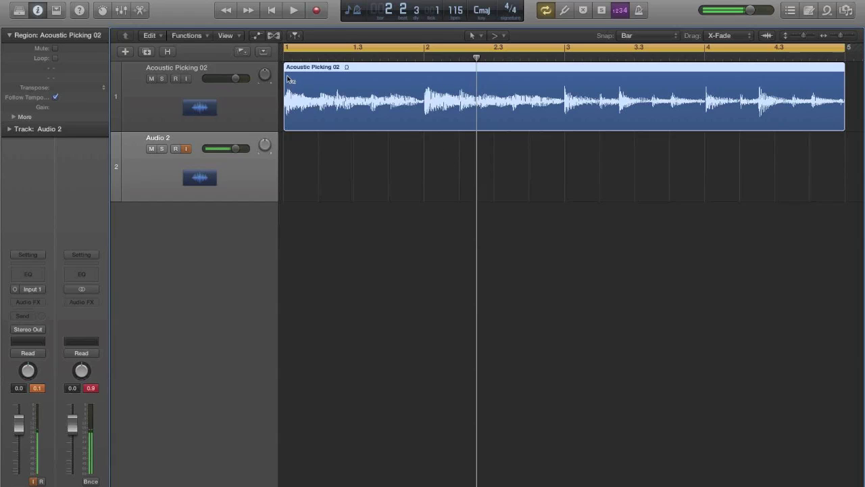
# - Drag a short fade-in onto the region's start and reshape its curve
pyautogui.moveTo(284, 72); pyautogui.dragTo(311, 75)
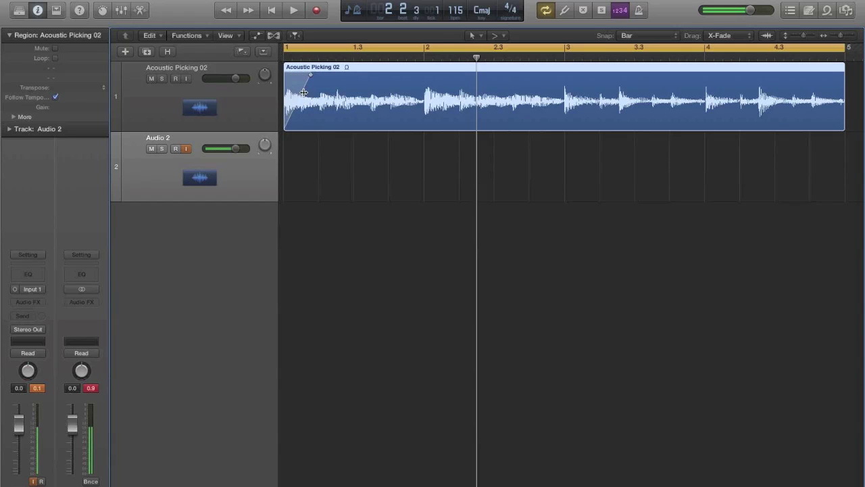
pyautogui.click(299, 97)
pyautogui.moveTo(300, 97)
pyautogui.mouseDown()
pyautogui.moveTo(310, 98)
pyautogui.moveTo(291, 91)
pyautogui.mouseUp()
# - Split the region at the playhead and slide Acoustic Picking 02.4 back to bar 2, overlapping 02.3
pyautogui.press('super+t')
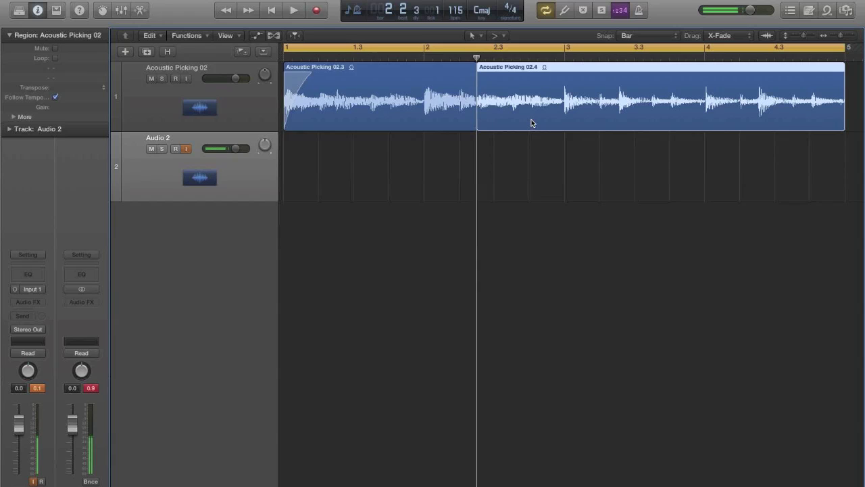
pyautogui.click(499, 68)
pyautogui.moveTo(500, 69); pyautogui.dragTo(466, 72)
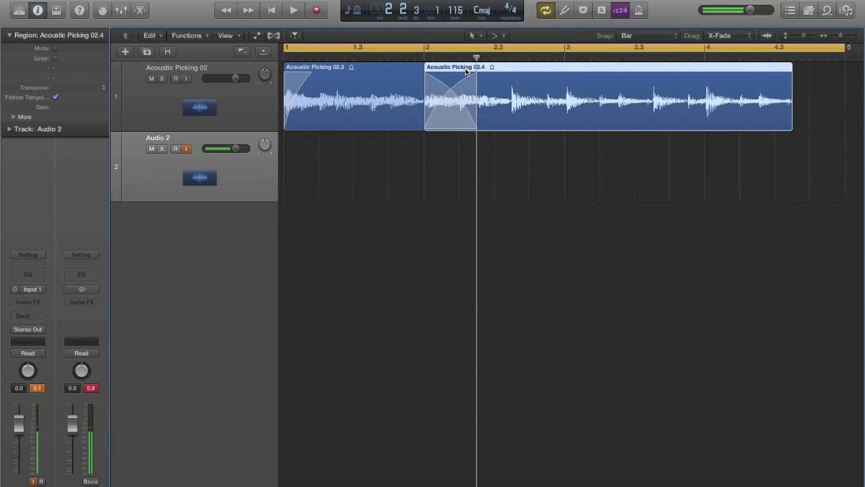
# - Leave the crossfade shape unchanged and join the parts into one region
pyautogui.rightClick(460, 108)
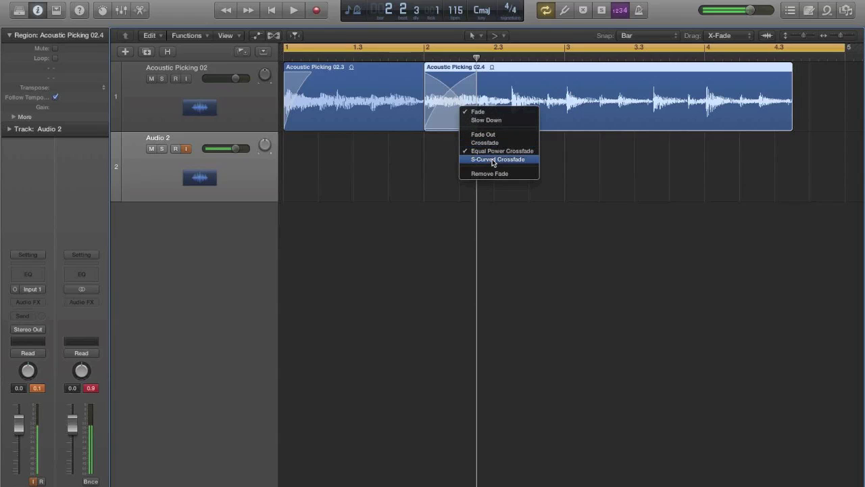
pyautogui.click(443, 183)
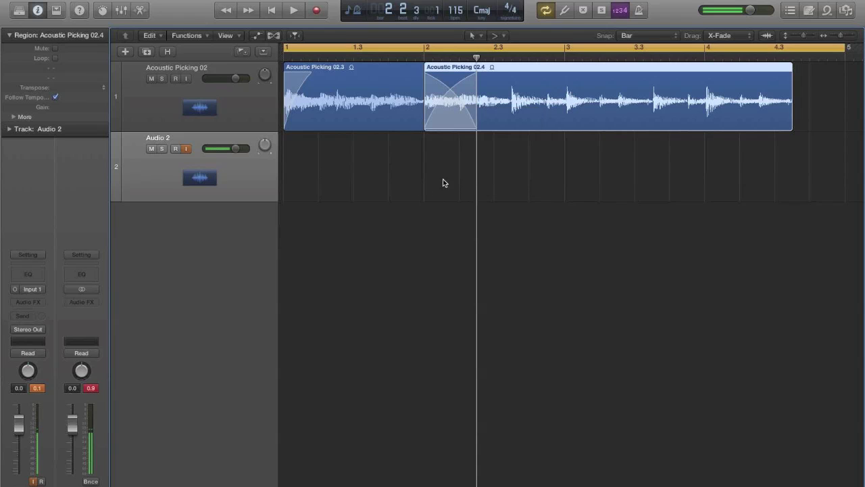
pyautogui.press('super+j')
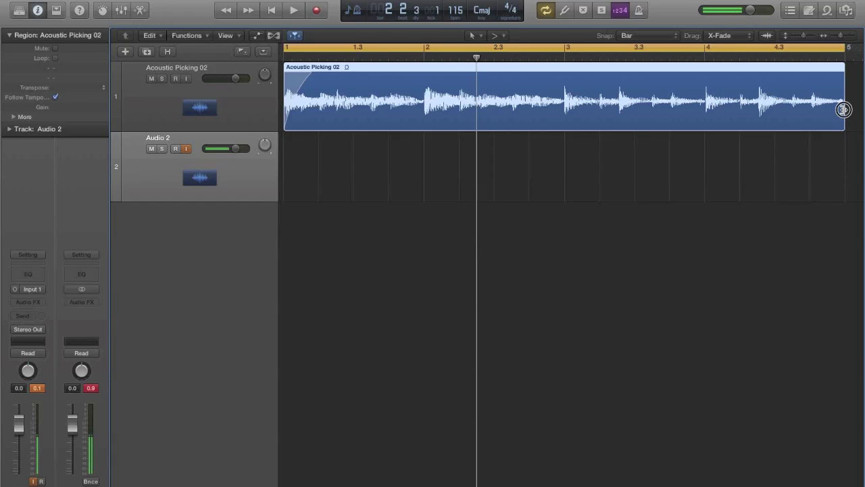
pyautogui.moveTo(832, 109)
pyautogui.mouseDown()
pyautogui.moveTo(583, 98)
pyautogui.moveTo(842, 99)
pyautogui.mouseUp()
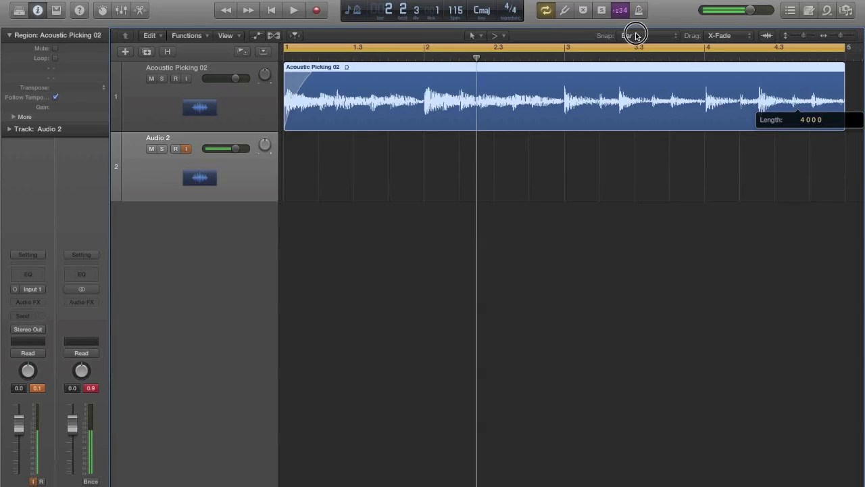
# - Switch Snap to Smart and trim the Acoustic Picking 02 region's end back to bar 5
pyautogui.click(638, 37)
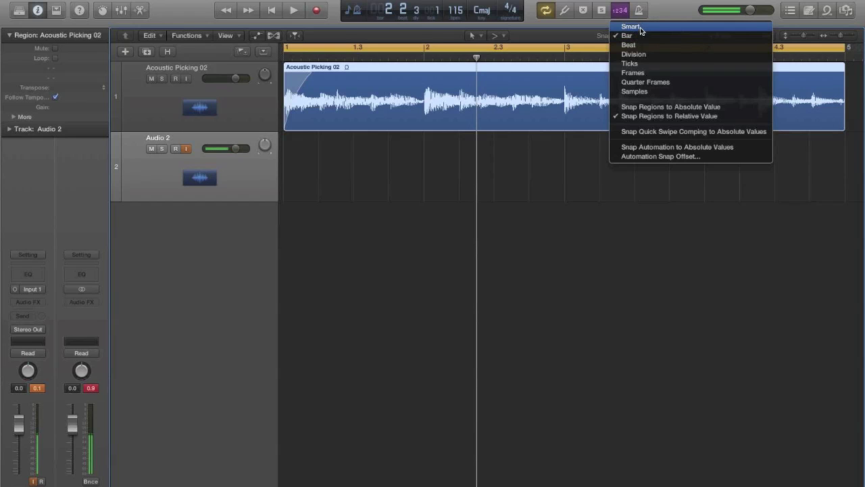
pyautogui.click(643, 28)
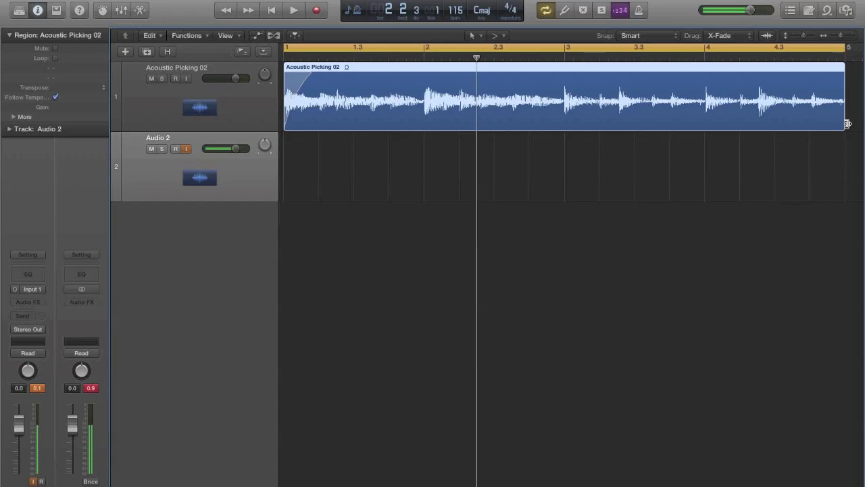
pyautogui.moveTo(834, 122)
pyautogui.mouseDown()
pyautogui.moveTo(758, 118)
pyautogui.moveTo(844, 115)
pyautogui.mouseUp()
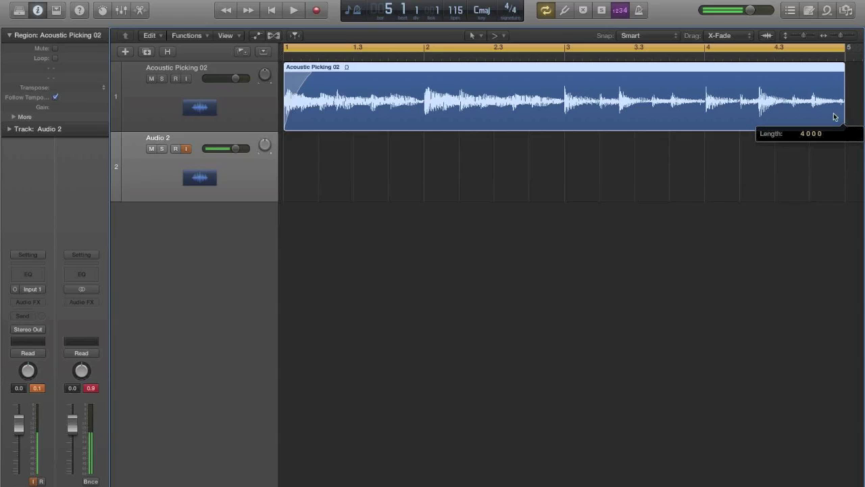